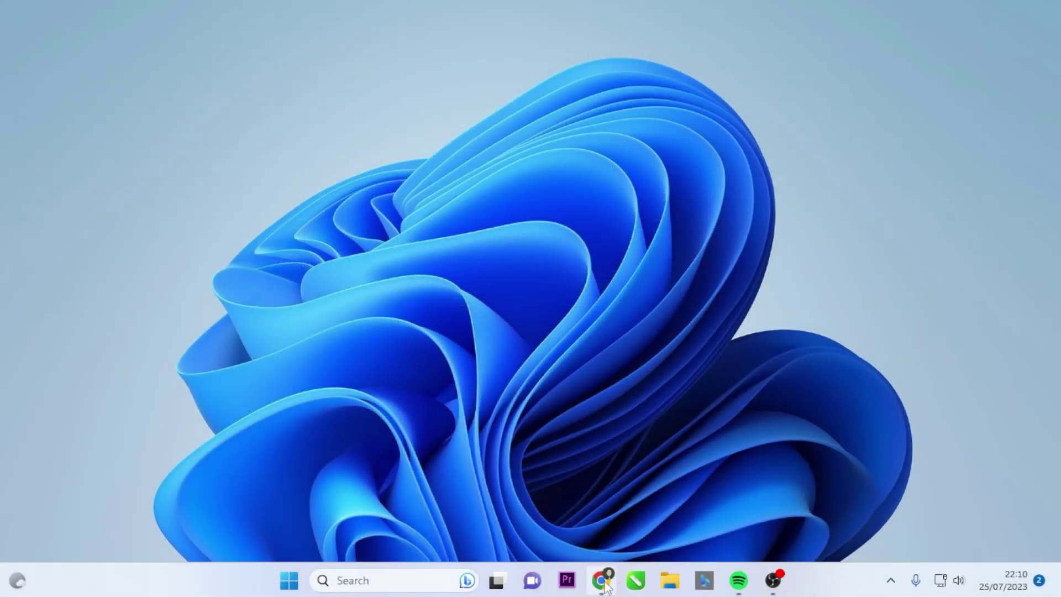
Load the DVR address 192.168.1.102 in Chrome to reach its login page
left_click(601, 581)
left_click(122, 38)
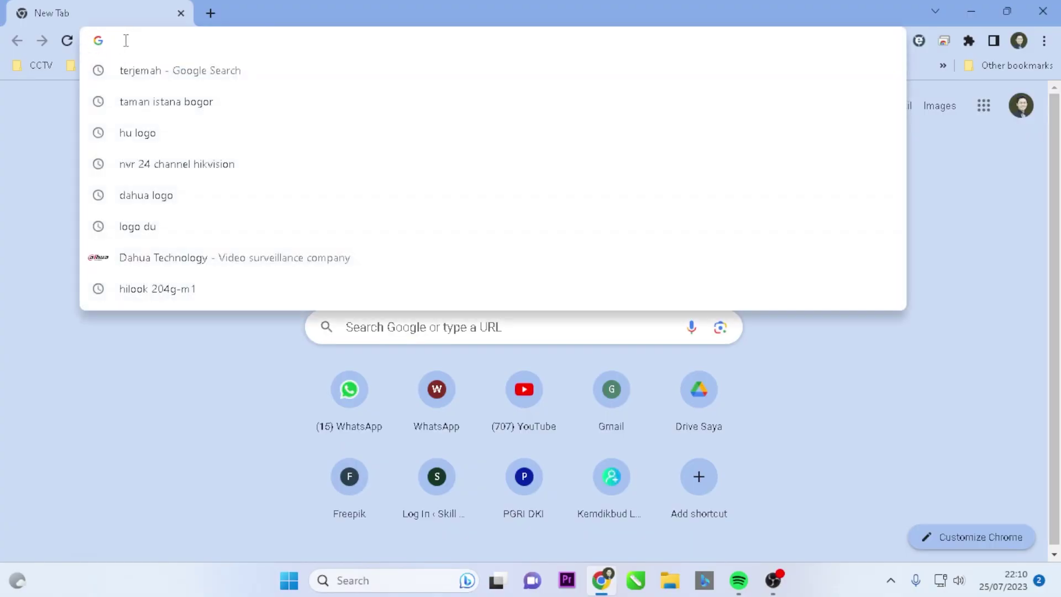
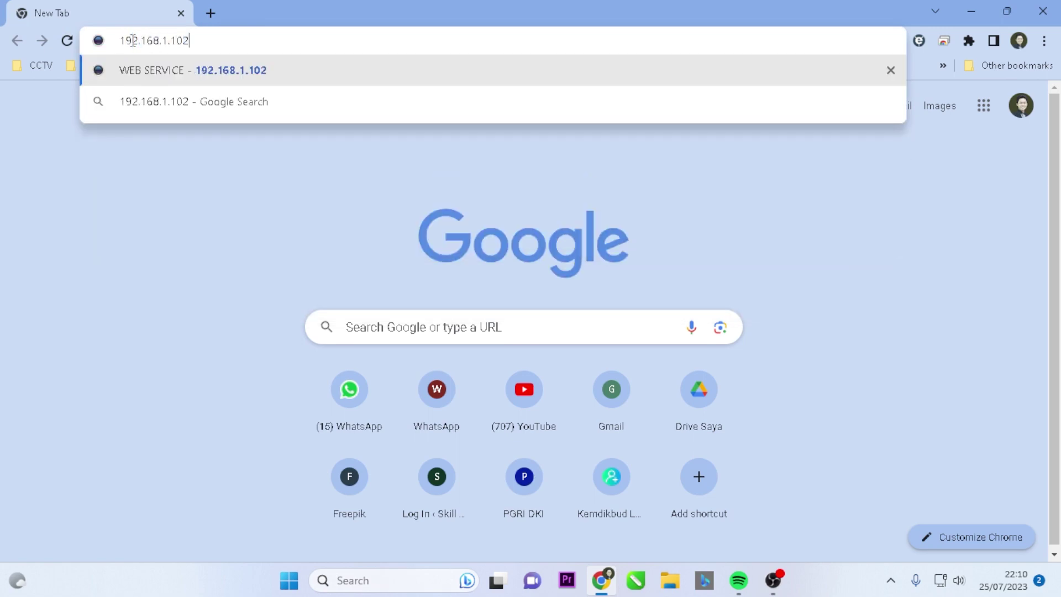
key("Return")
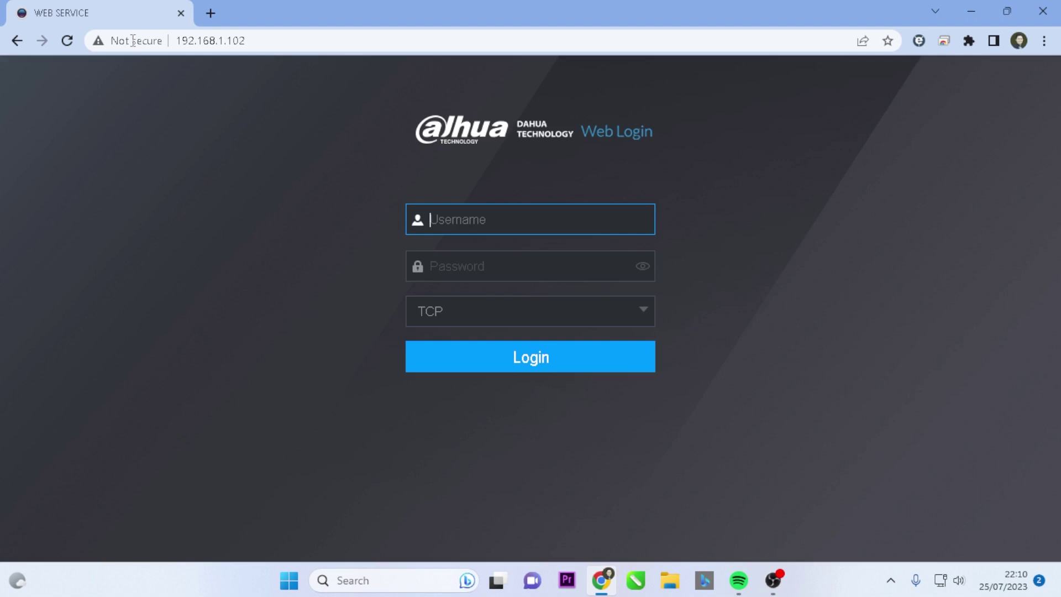
Log in as admin with the password and open the LIVE view
key("Tab")
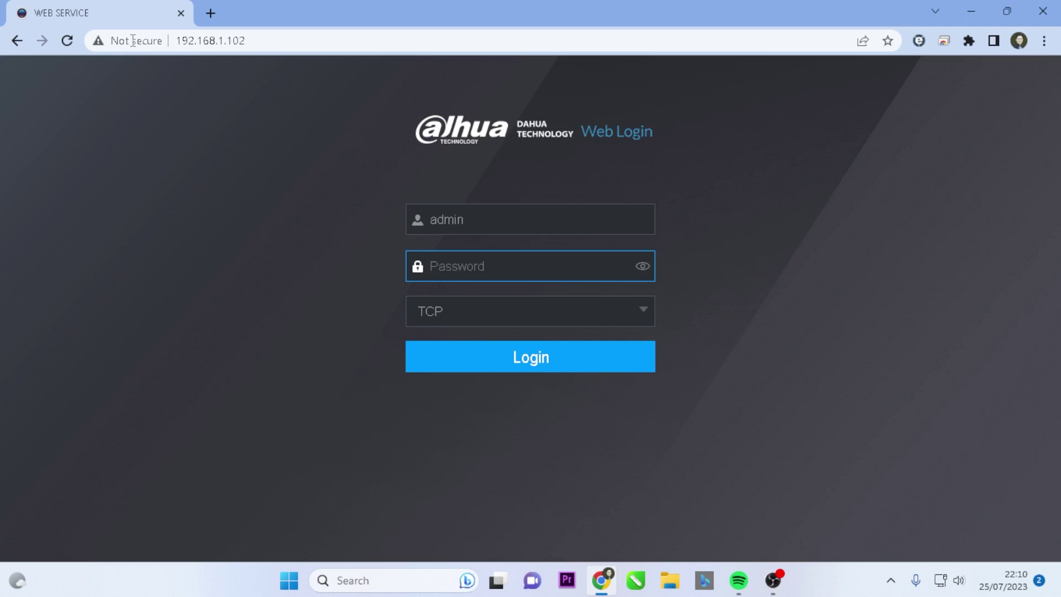
left_click(540, 357)
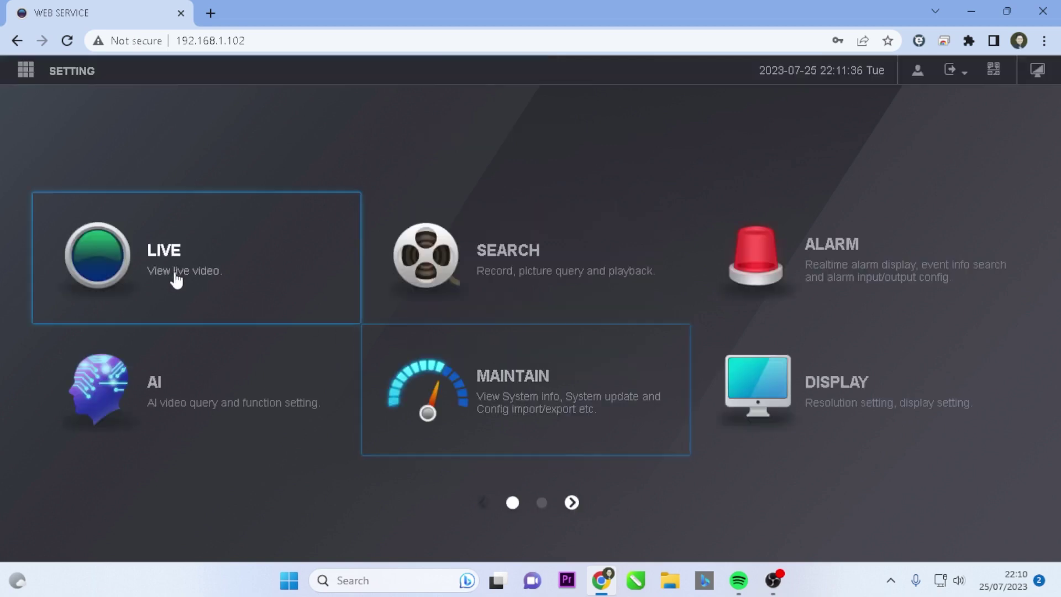
left_click(140, 267)
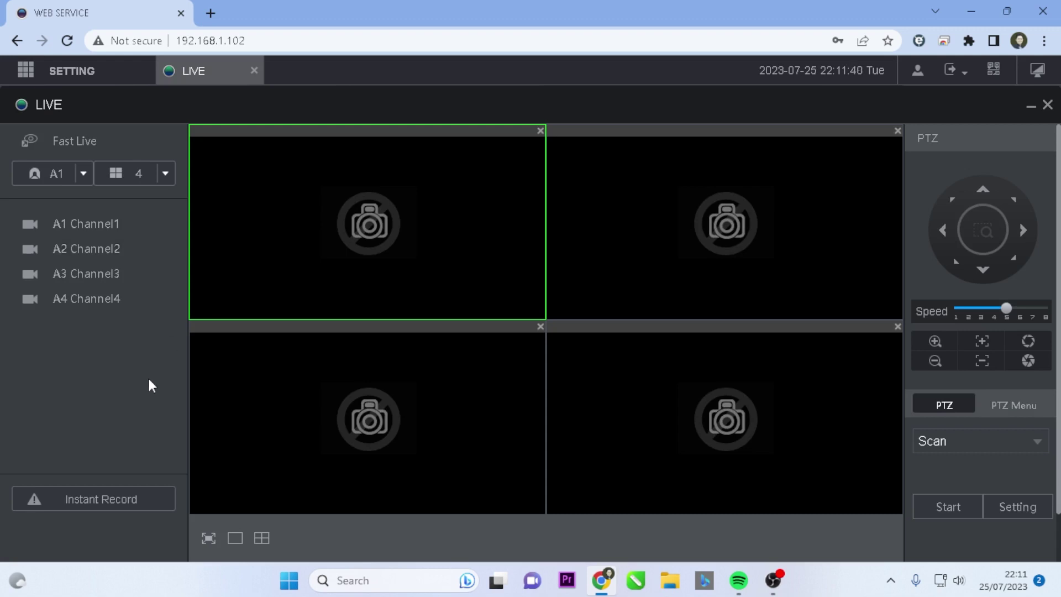
Assign Channel1–Channel4 to panes A1–A4 and turn on Fast Live
left_click(92, 225)
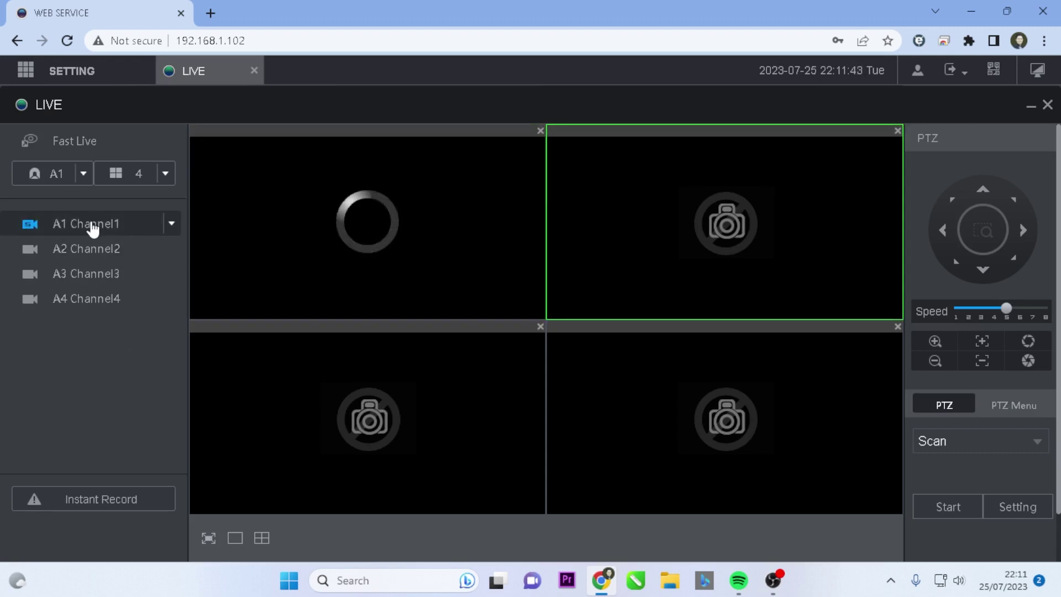
left_click(87, 250)
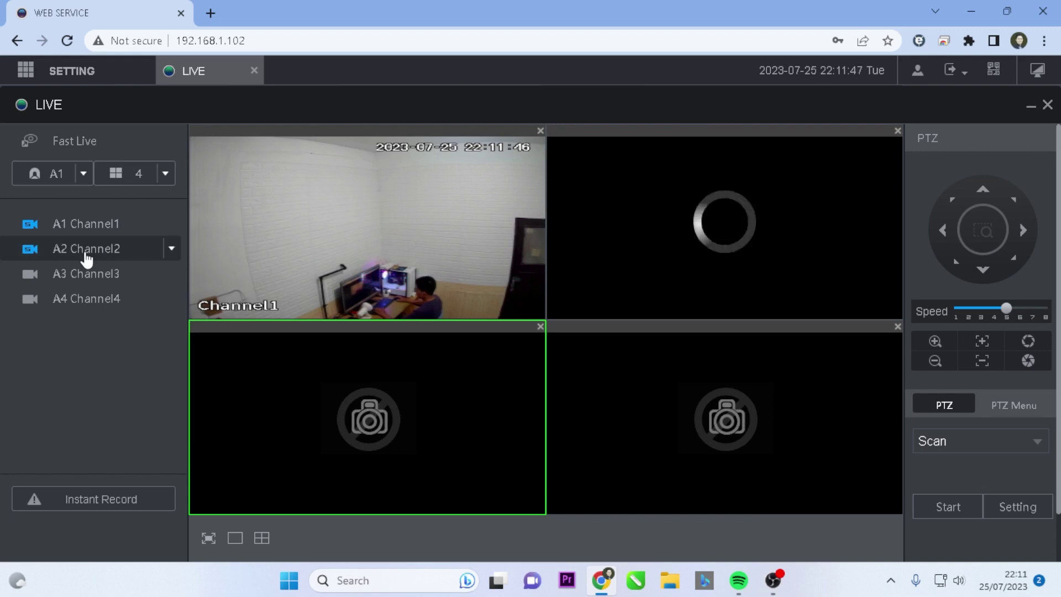
left_click(87, 275)
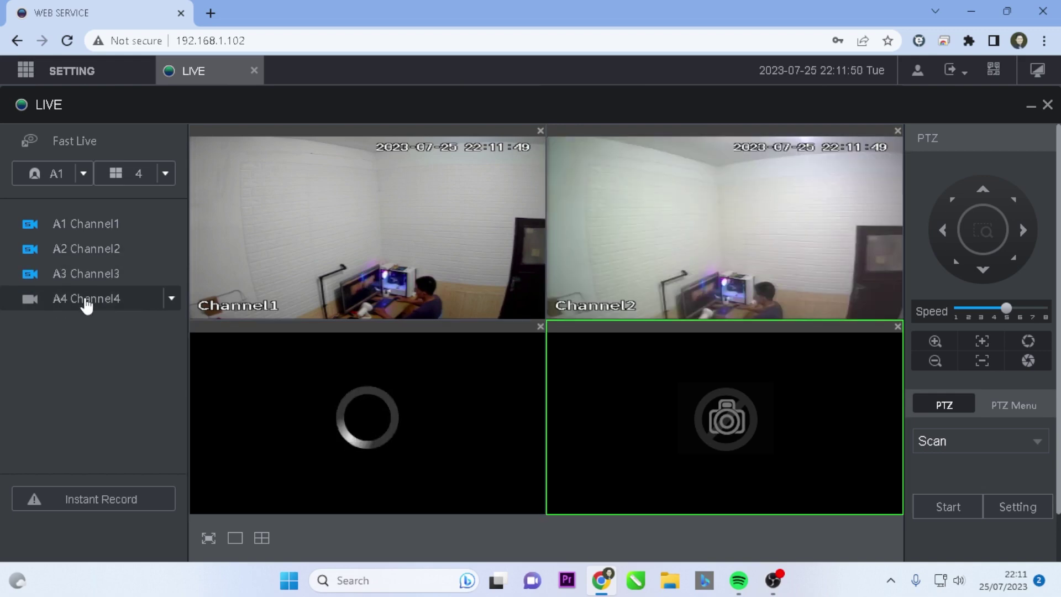
left_click(89, 300)
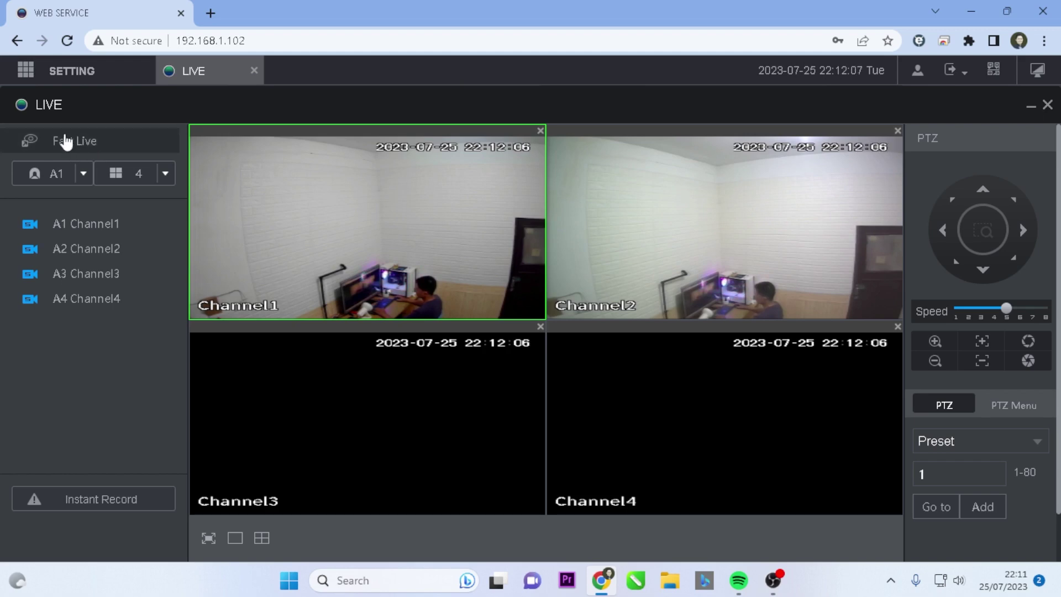
left_click(70, 146)
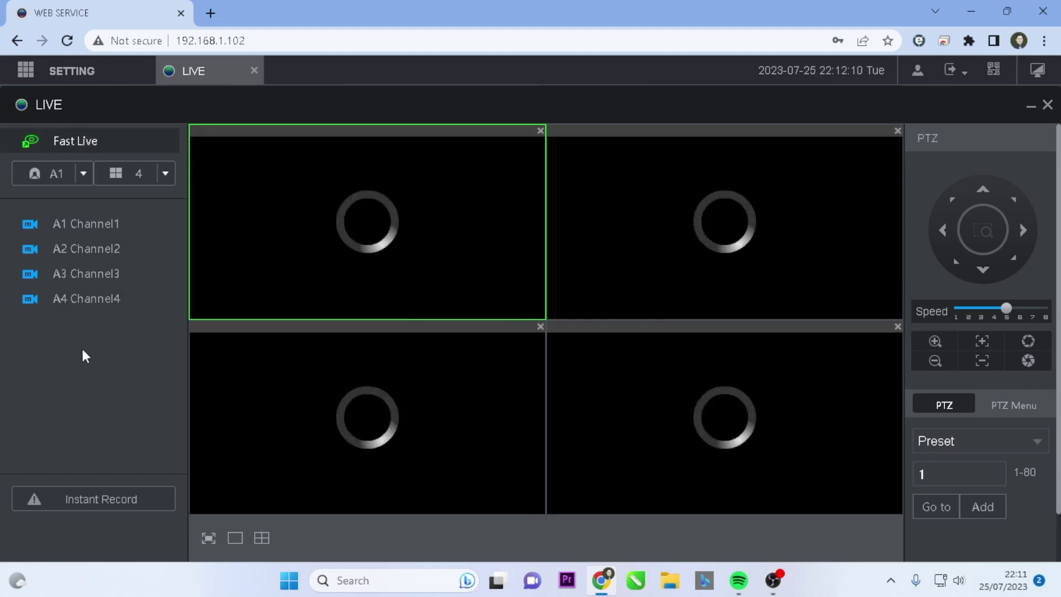